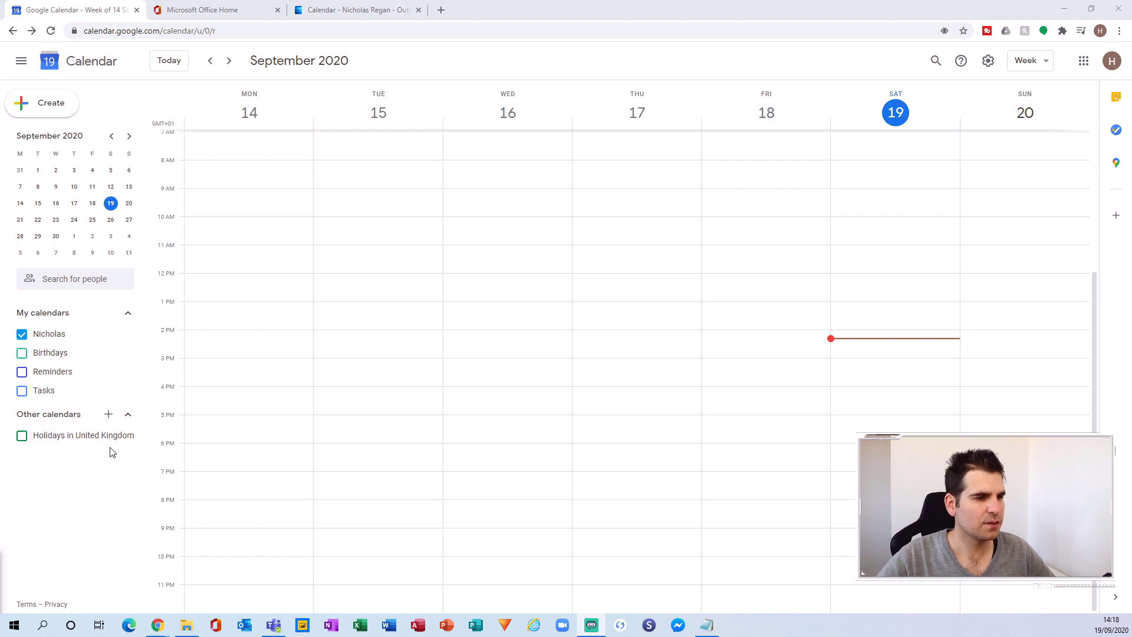
Open Calendar from the Office app launcher's All apps list to reach Outlook's September 2020 month view.
{"action": "left_click", "coordinate": [247, 12]}
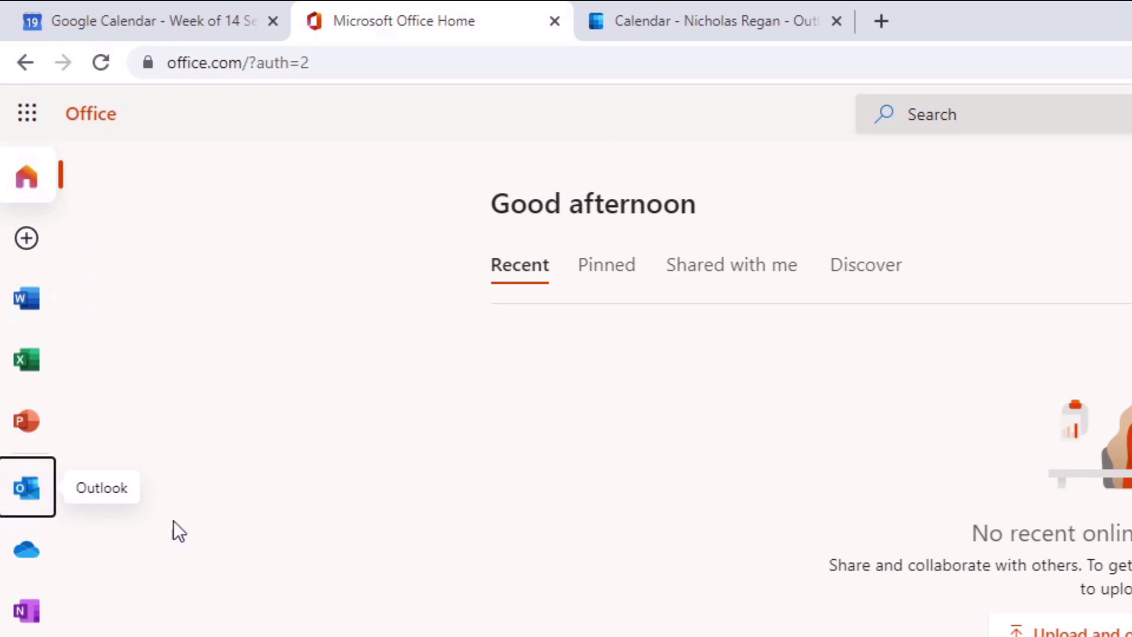
{"action": "left_click", "coordinate": [26, 127]}
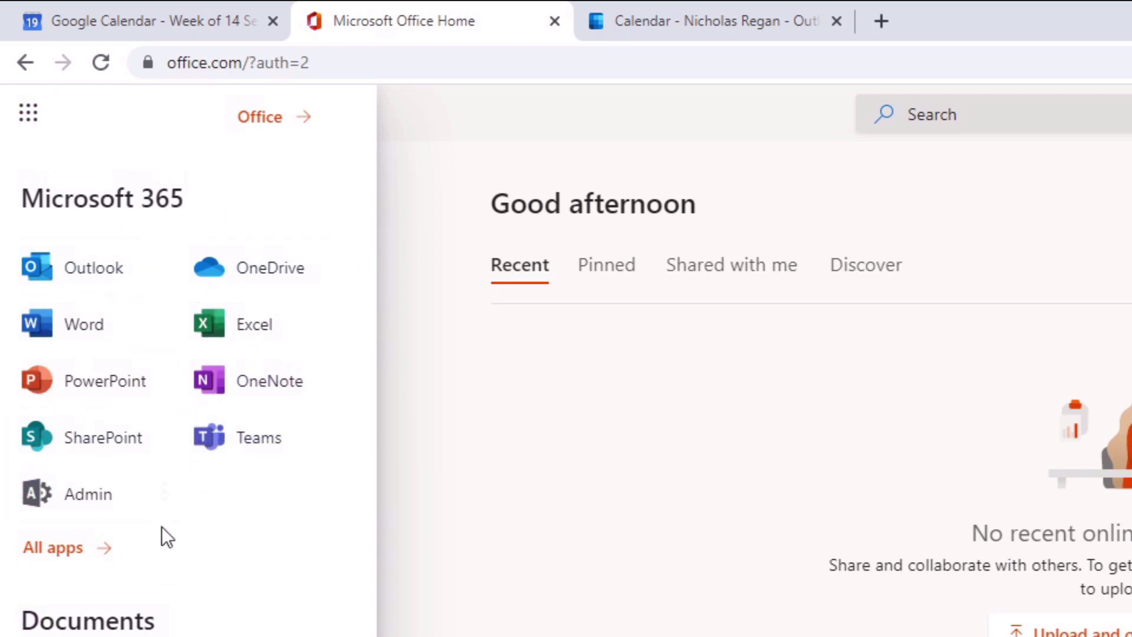
{"action": "left_click", "coordinate": [71, 563]}
{"action": "scroll", "coordinate": [220, 586], "scroll_direction": "down", "scroll_amount": 10}
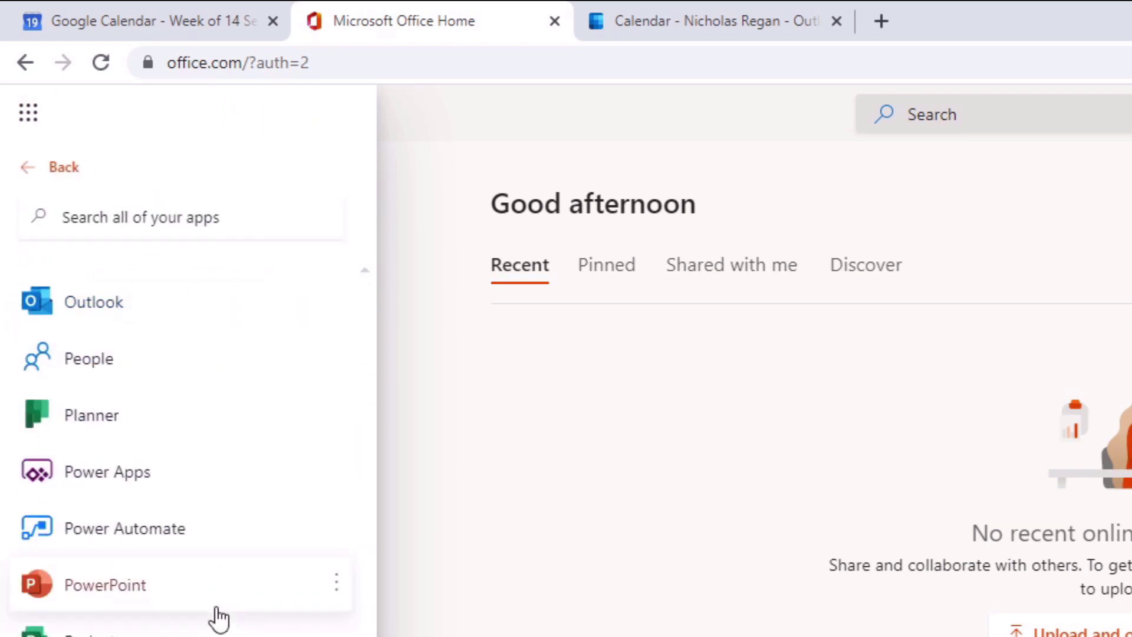
{"action": "scroll", "coordinate": [200, 413], "scroll_direction": "up", "scroll_amount": 10}
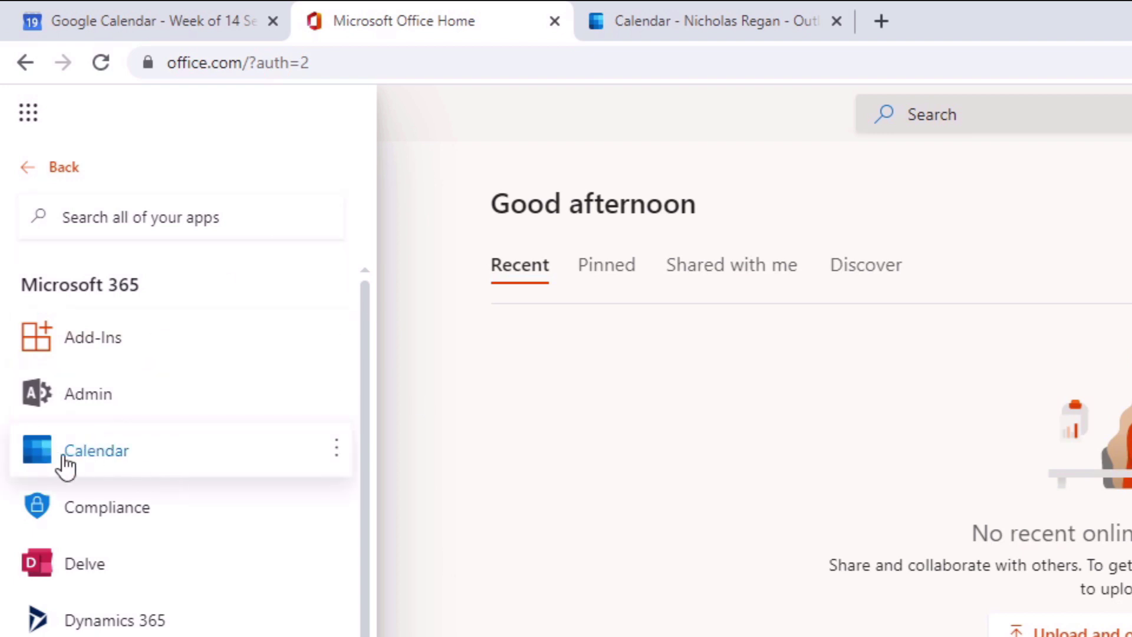
{"action": "left_click", "coordinate": [149, 470]}
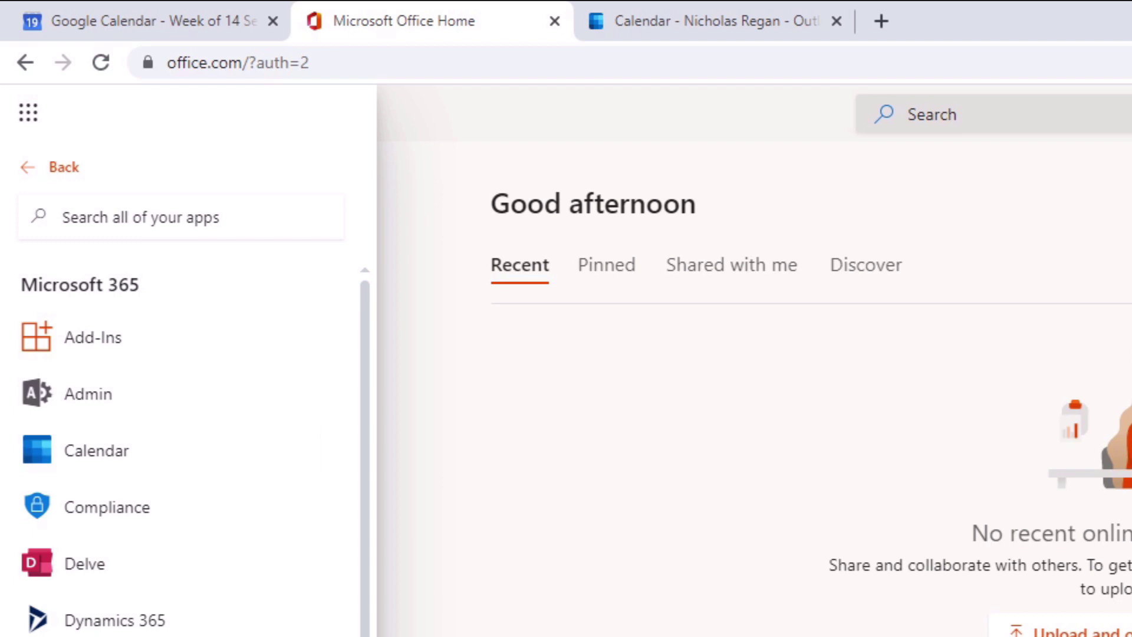
{"action": "left_click", "coordinate": [638, 23]}
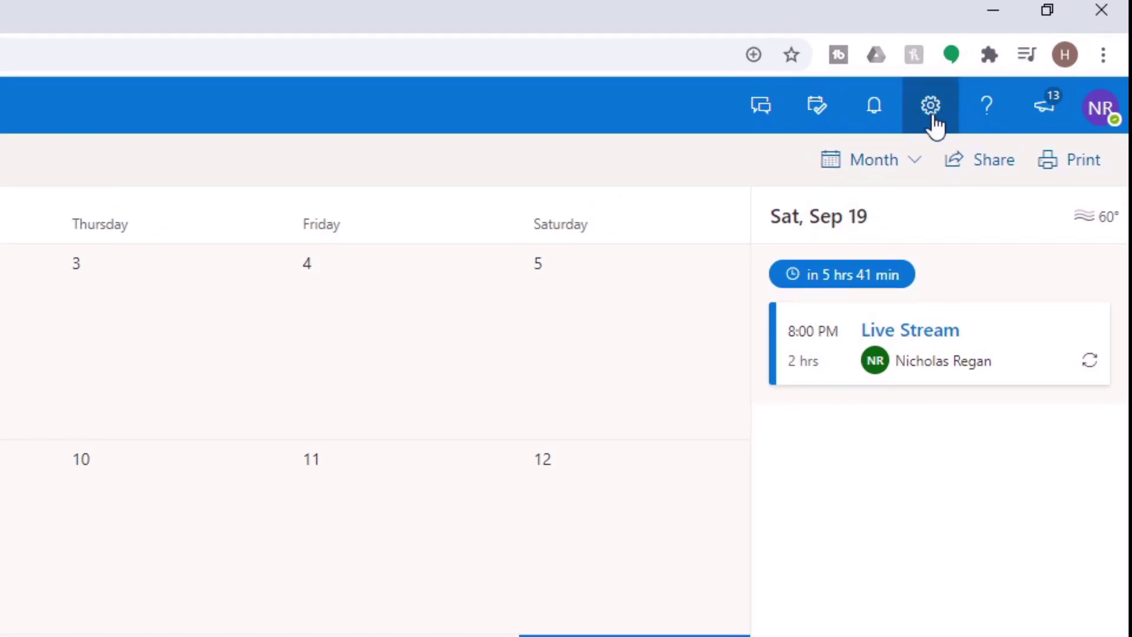
Open Outlook's Calendar settings from the Settings gear.
{"action": "left_click", "coordinate": [943, 121]}
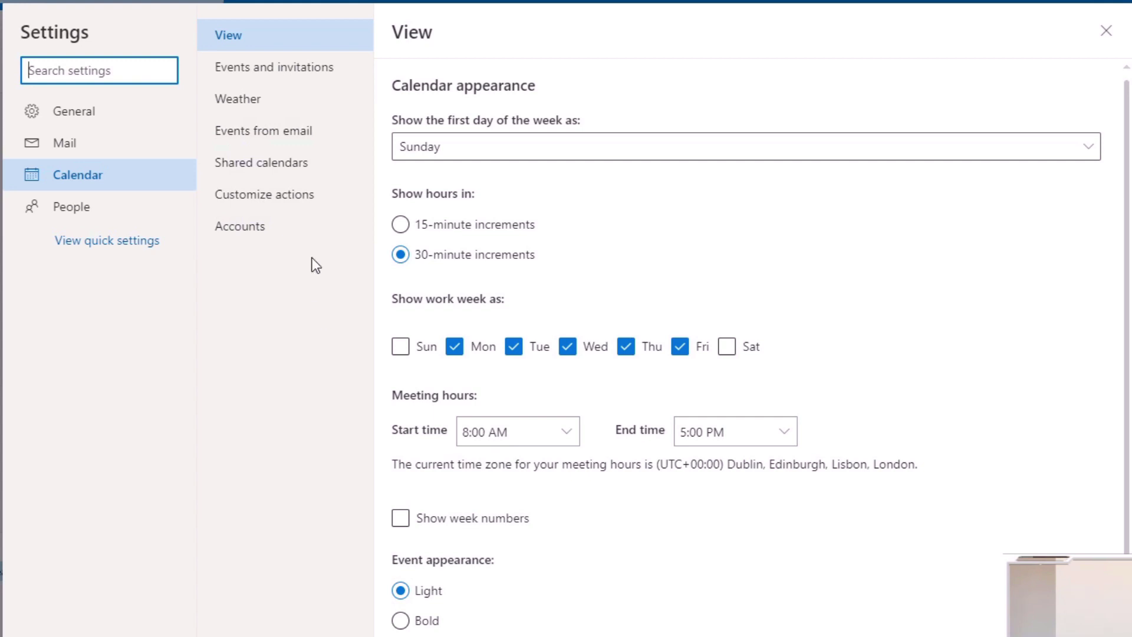
Under Shared calendars, select Calendar in the Publish a calendar dropdown.
{"action": "left_click", "coordinate": [321, 175]}
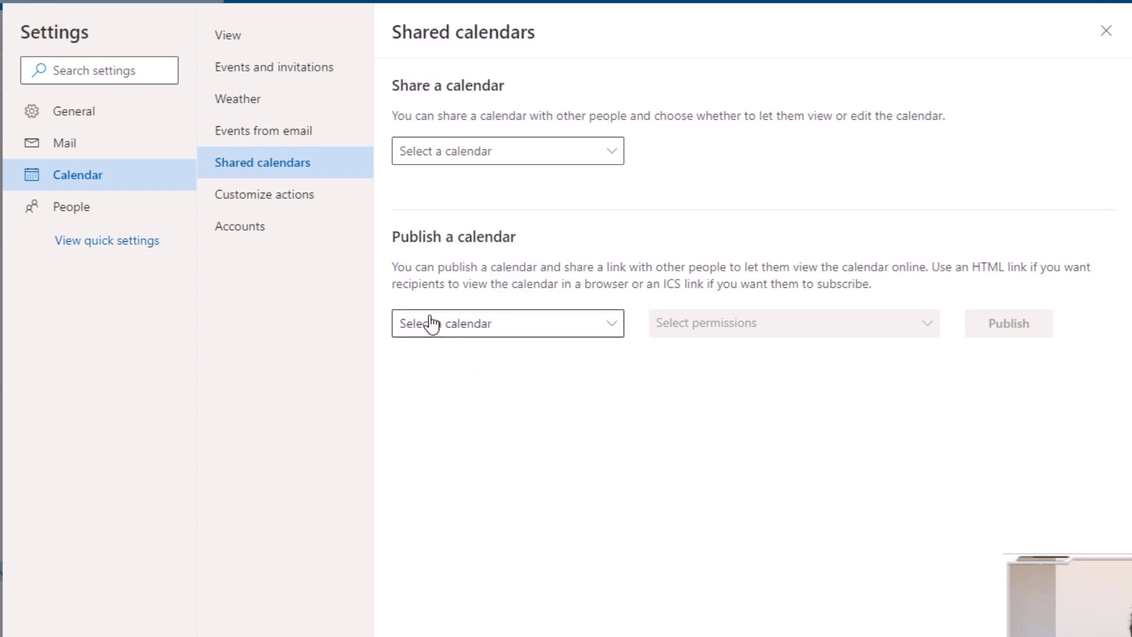
{"action": "left_click", "coordinate": [550, 328]}
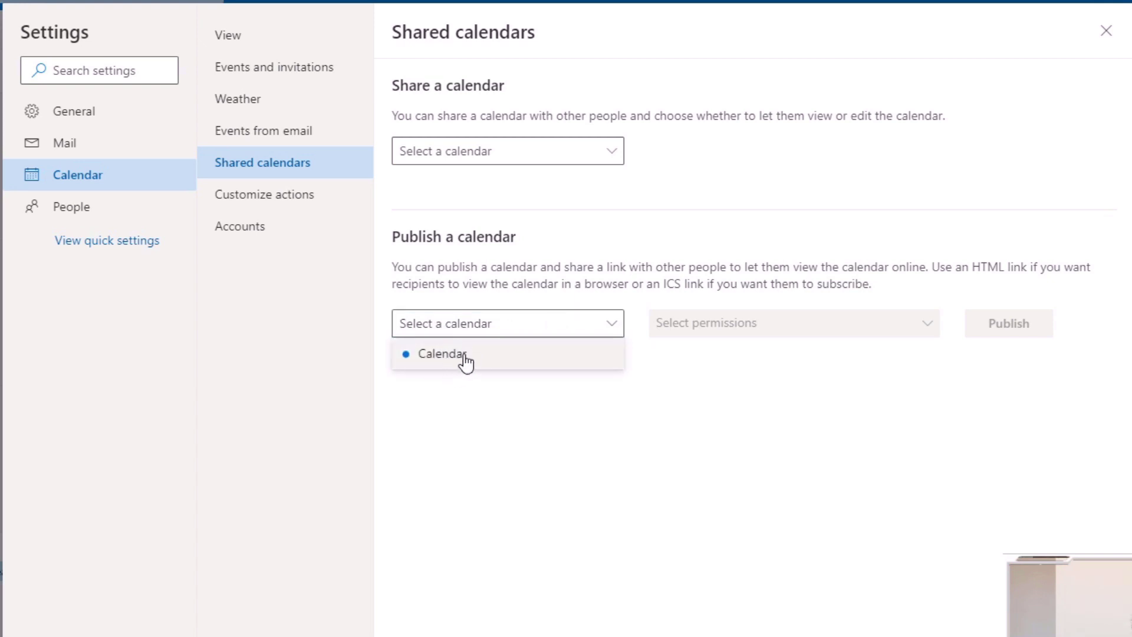
{"action": "left_click", "coordinate": [488, 360]}
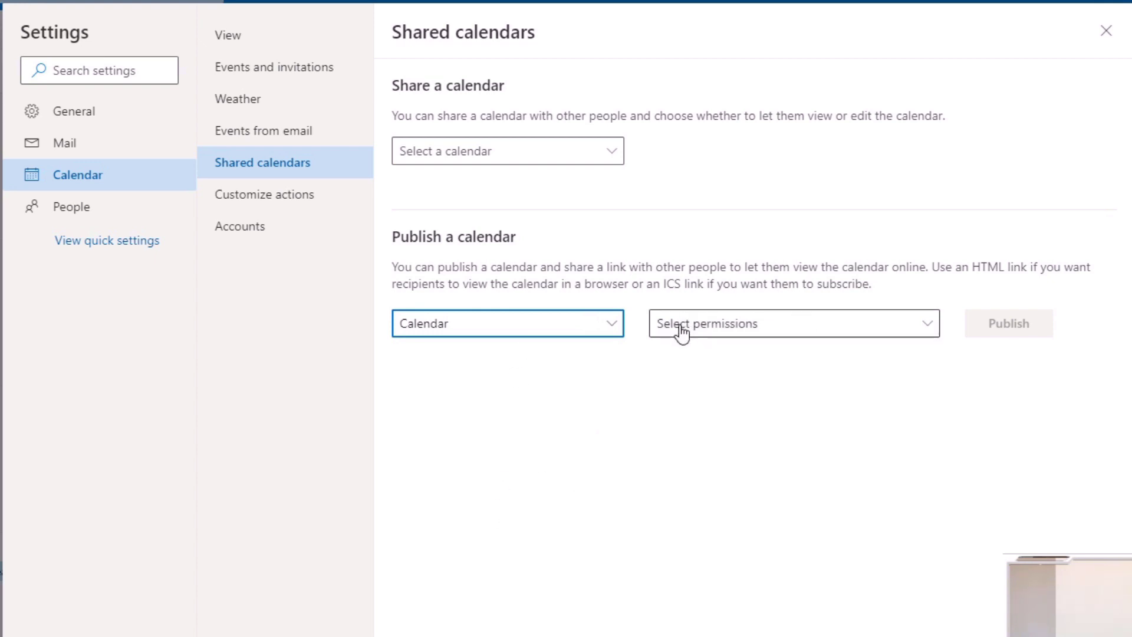
Set the published calendar's permission to Can view all details.
{"action": "left_click", "coordinate": [777, 334]}
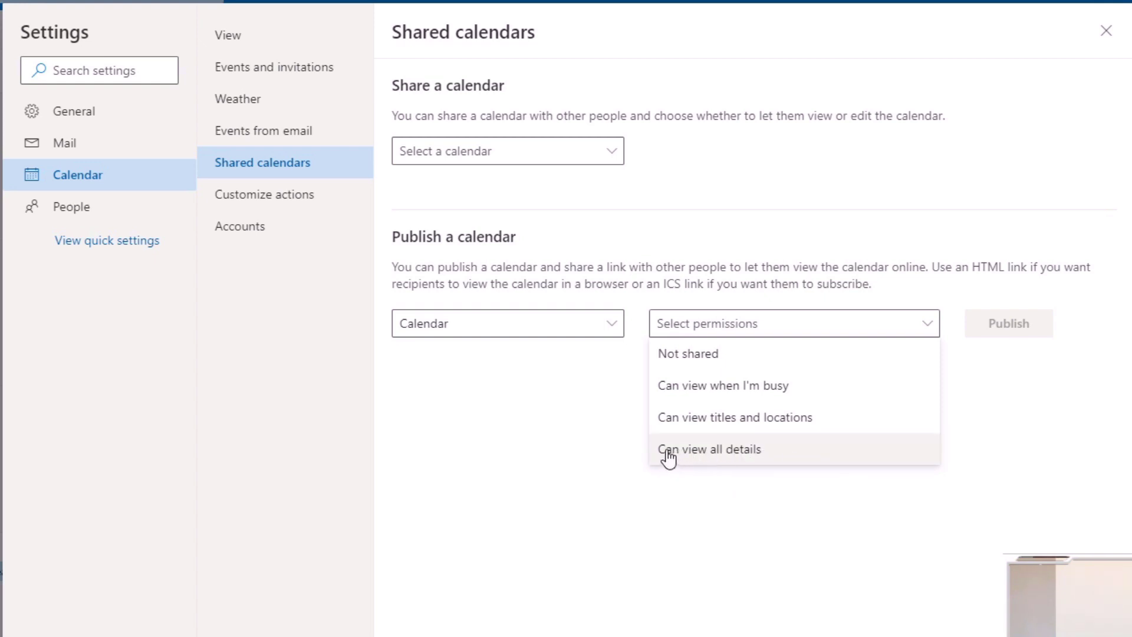
{"action": "left_click", "coordinate": [788, 455]}
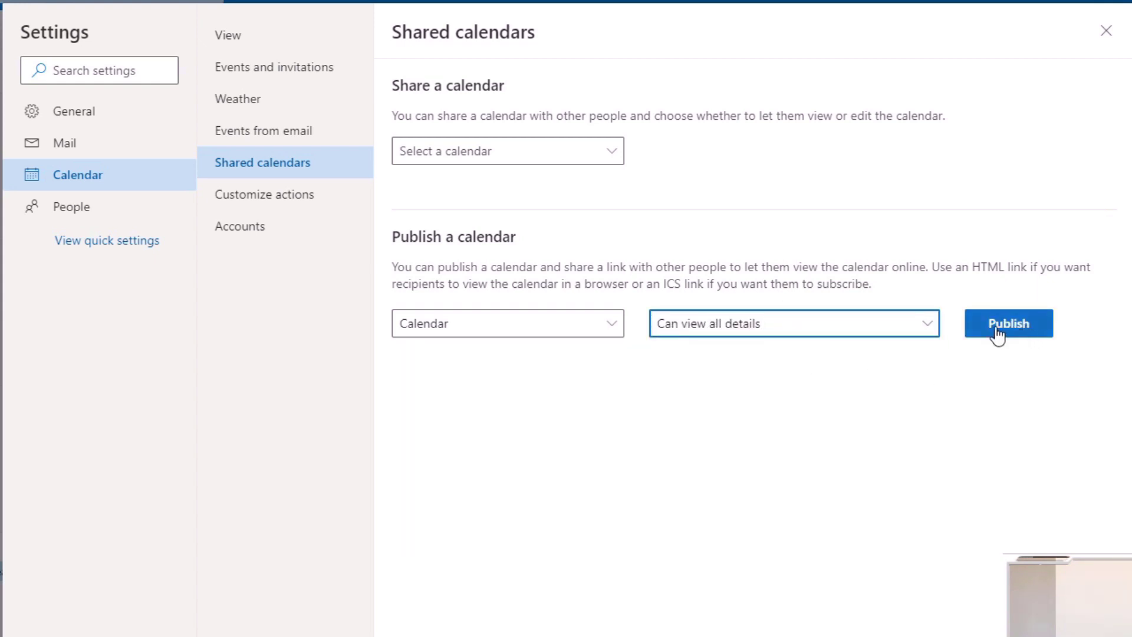
Publish Calendar to generate its HTML and ICS links, and copy the ICS link.
{"action": "left_click", "coordinate": [1020, 328]}
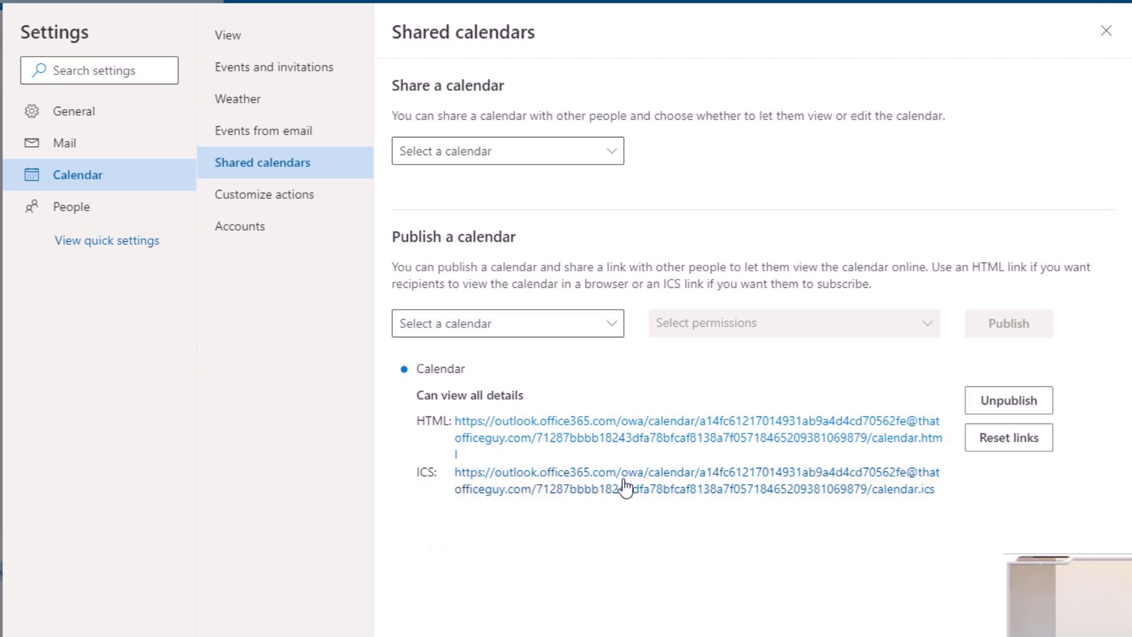
{"action": "right_click", "coordinate": [673, 478]}
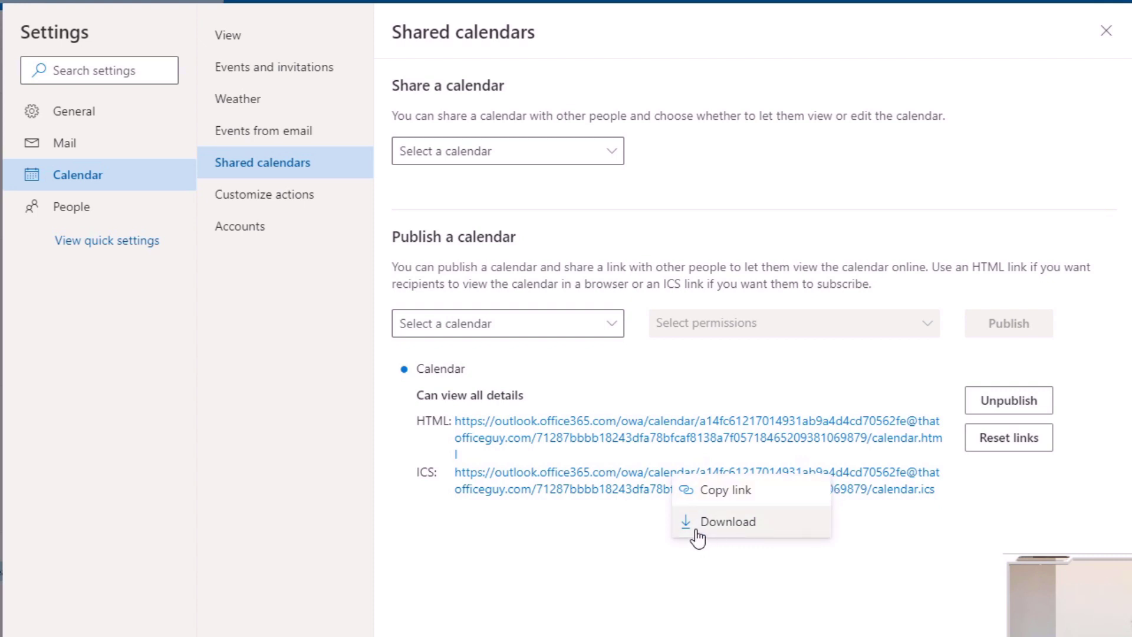
{"action": "left_click", "coordinate": [758, 491]}
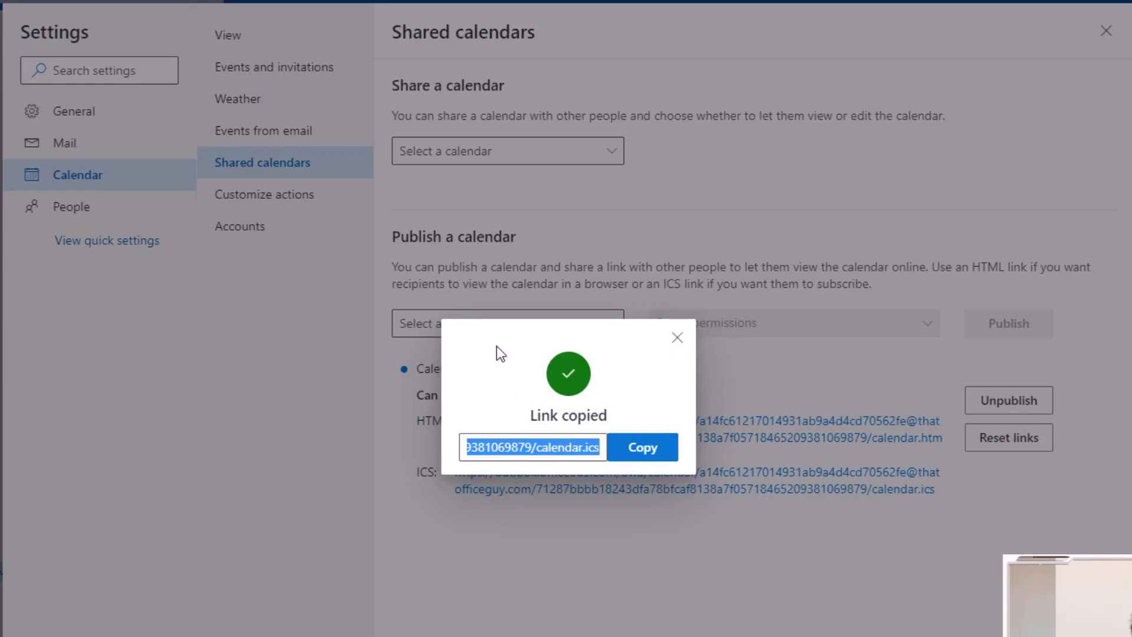
{"action": "left_click", "coordinate": [637, 453]}
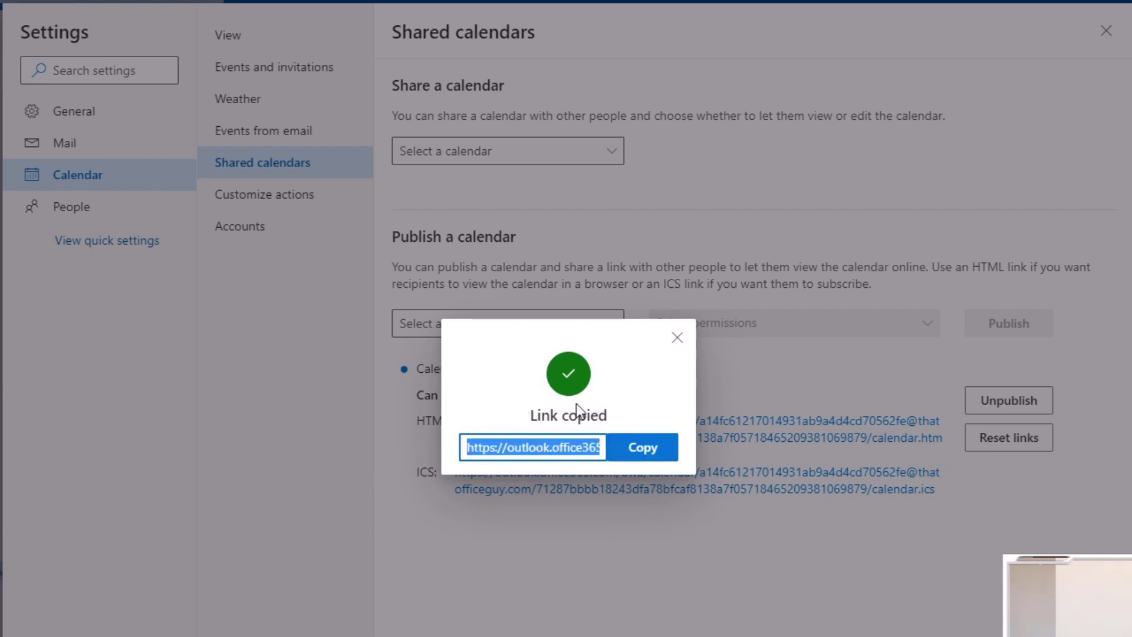
{"action": "left_click", "coordinate": [677, 338]}
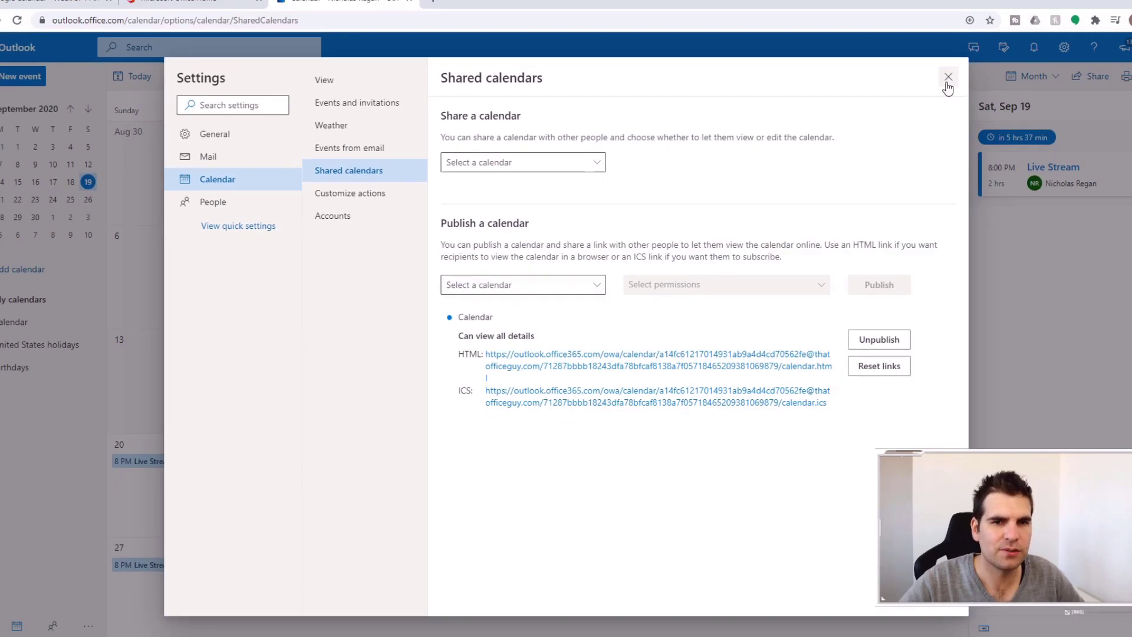
Close Outlook settings and show Google Calendar's options for adding another calendar.
{"action": "left_click", "coordinate": [1106, 30]}
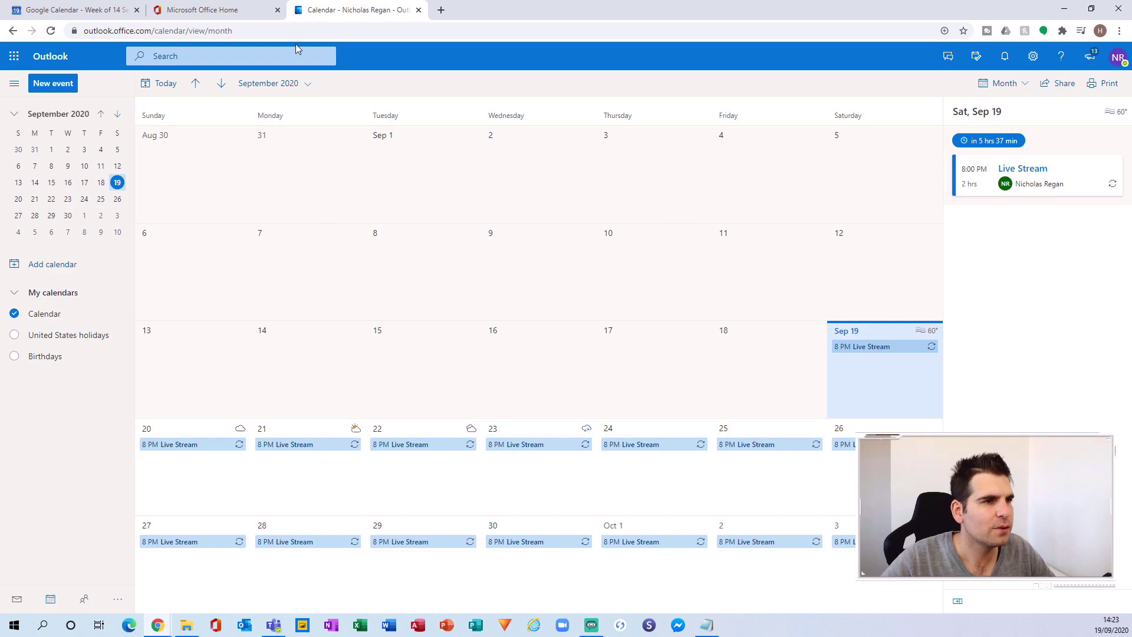
{"action": "left_click", "coordinate": [76, 11]}
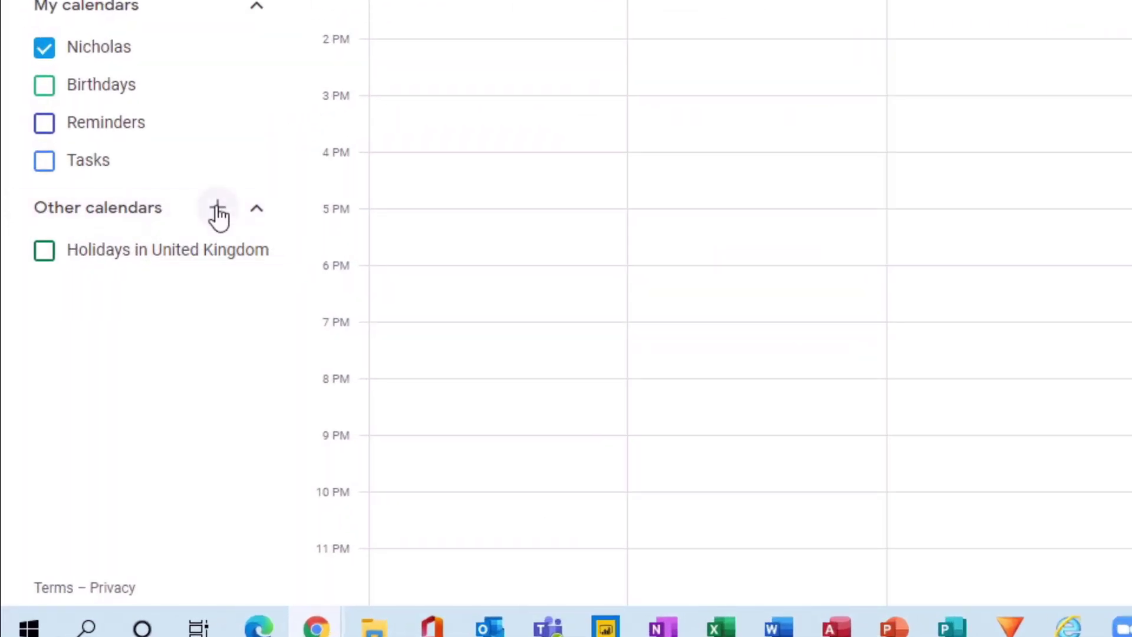
{"action": "left_click", "coordinate": [218, 211]}
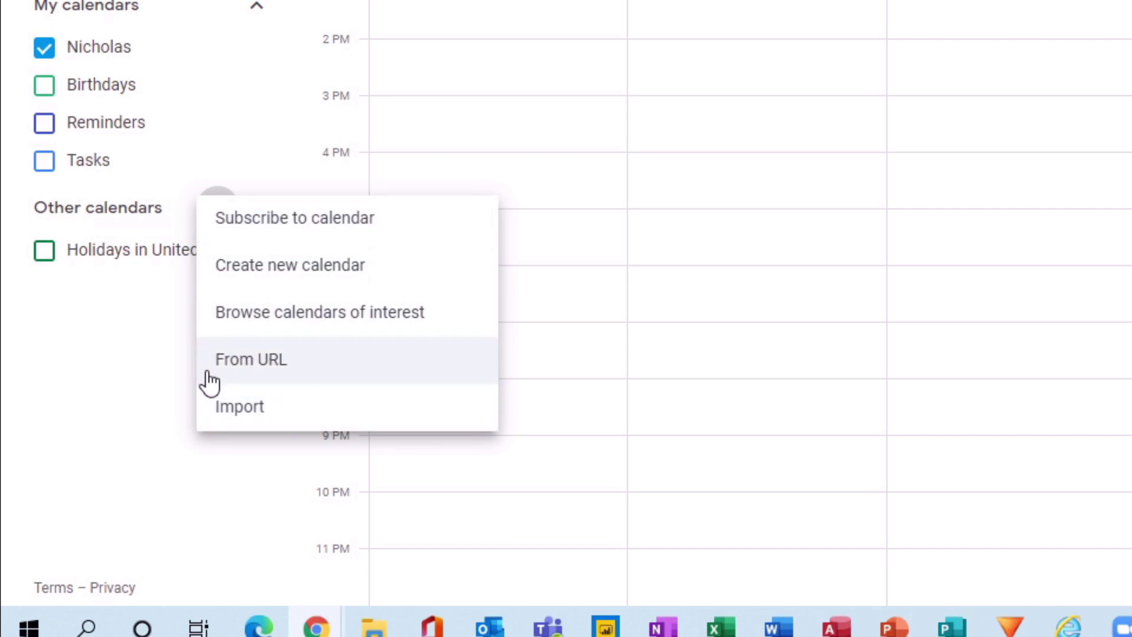
Add the Outlook calendar From URL by pasting the ICS link, leaving it private.
{"action": "left_click", "coordinate": [308, 368]}
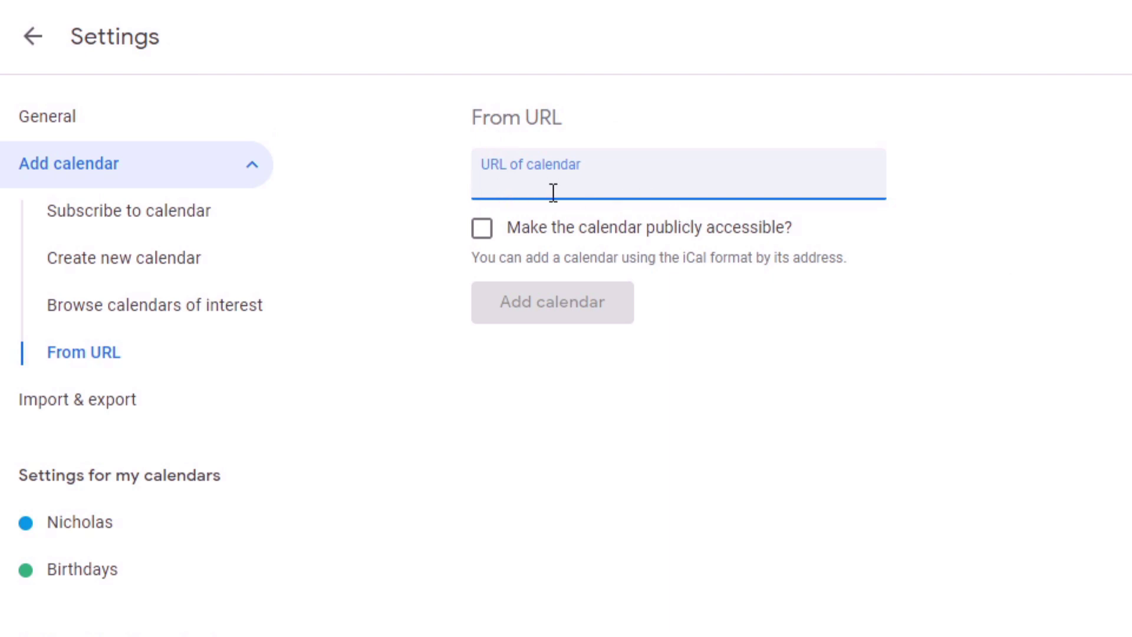
{"action": "right_click", "coordinate": [506, 181]}
{"action": "left_click", "coordinate": [572, 365]}
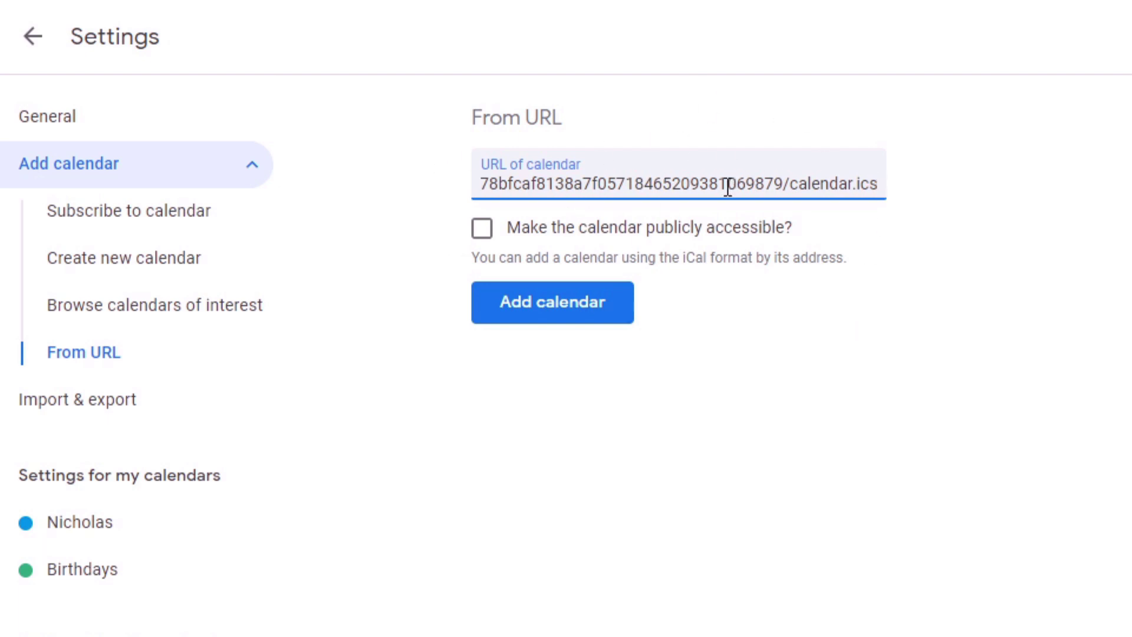
{"action": "left_click", "coordinate": [488, 233]}
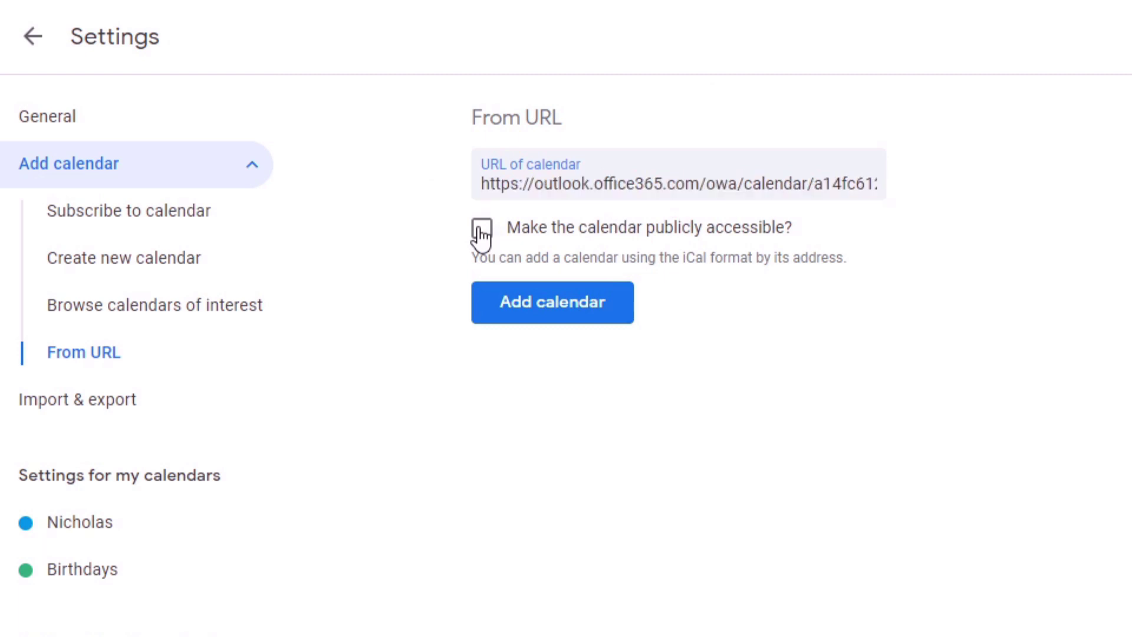
{"action": "left_click", "coordinate": [483, 233]}
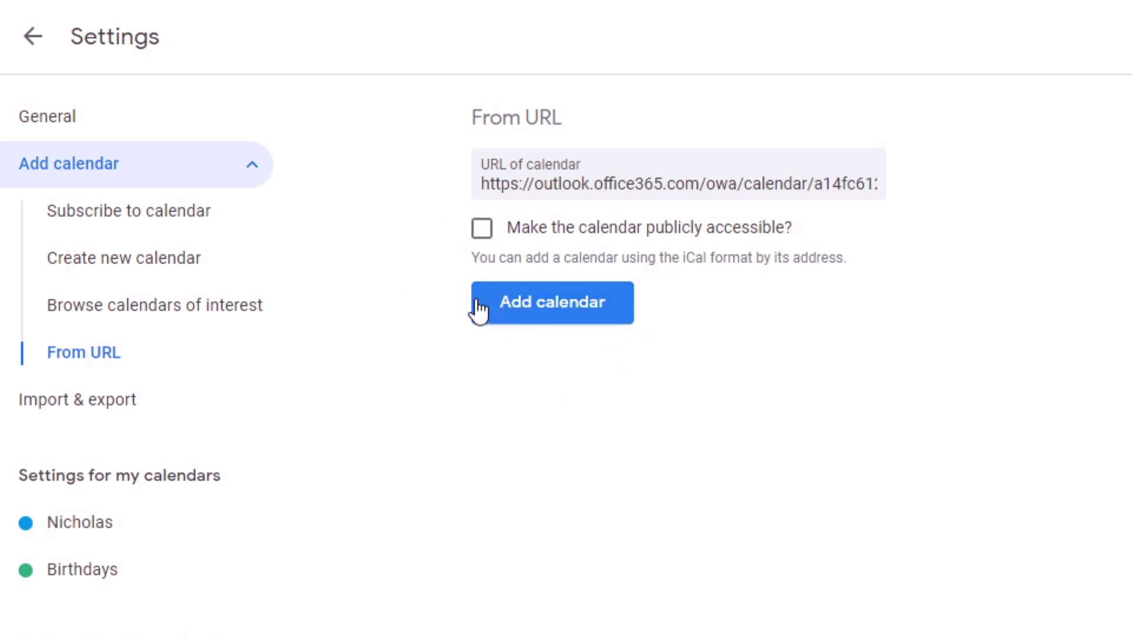
{"action": "left_click", "coordinate": [614, 310]}
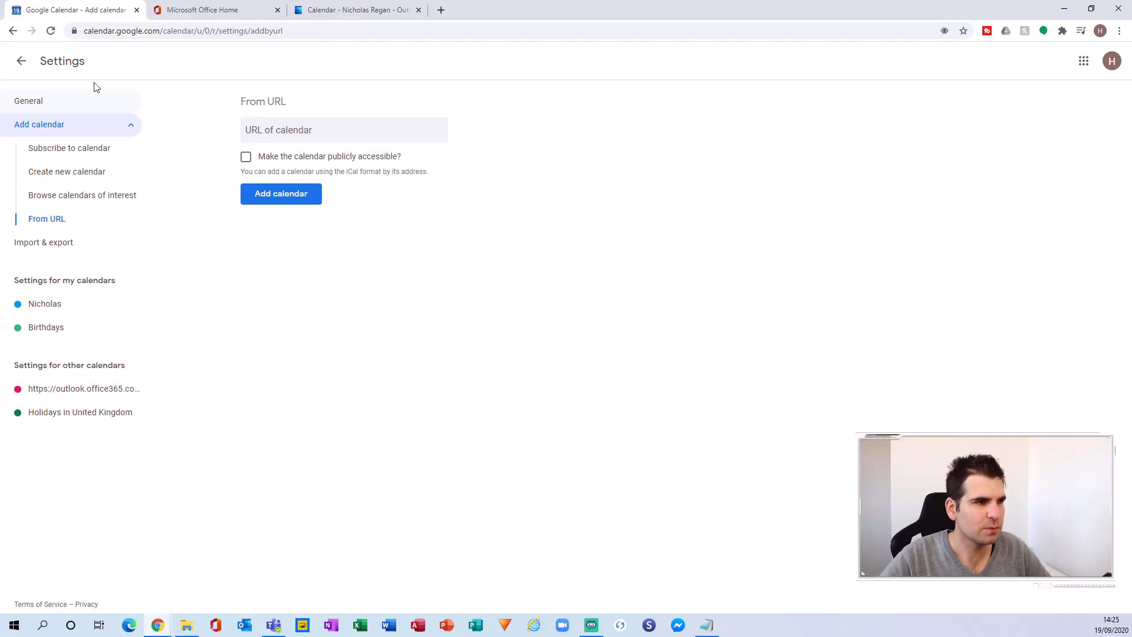
Return to week view and check next week's 8–10pm Live Stream events before going back a week.
{"action": "left_click", "coordinate": [21, 69]}
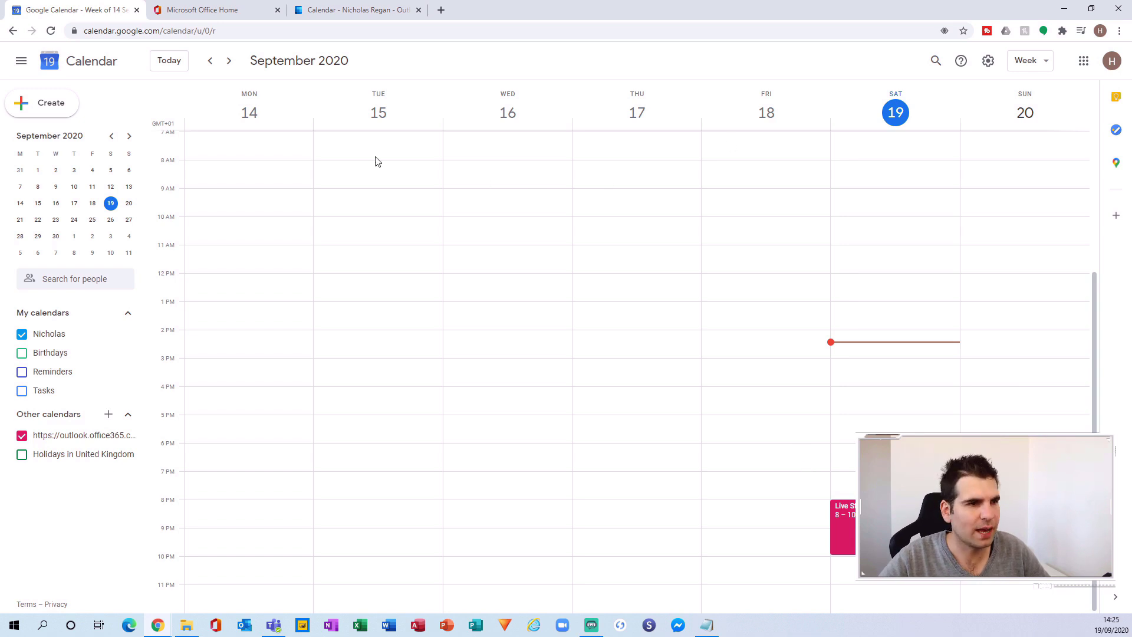
{"action": "left_click", "coordinate": [229, 61]}
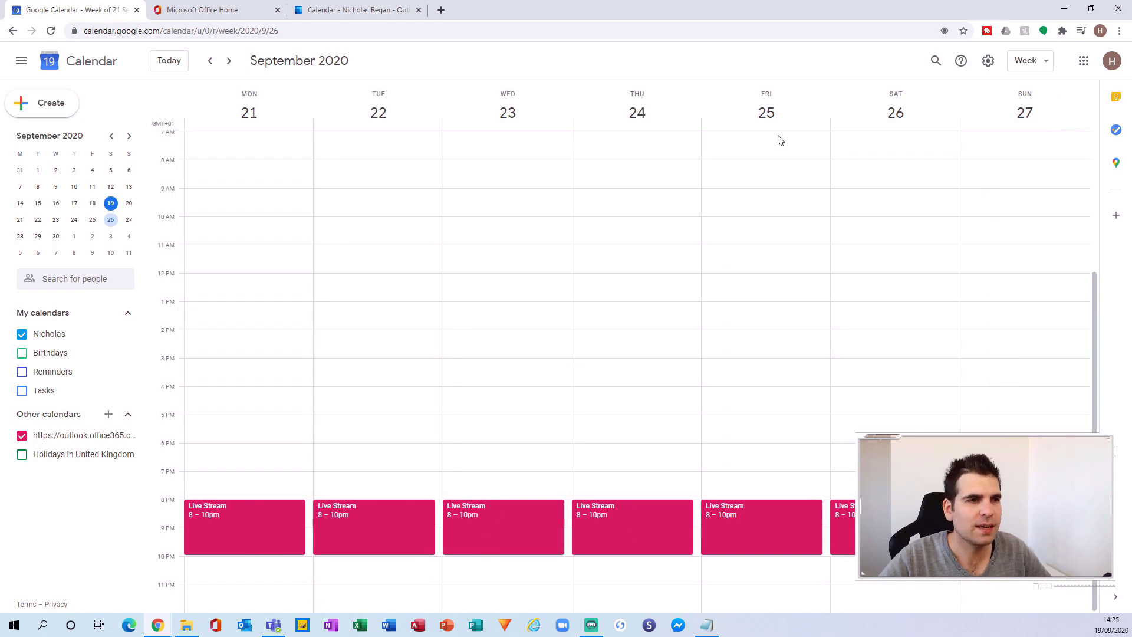
{"action": "left_click", "coordinate": [211, 61]}
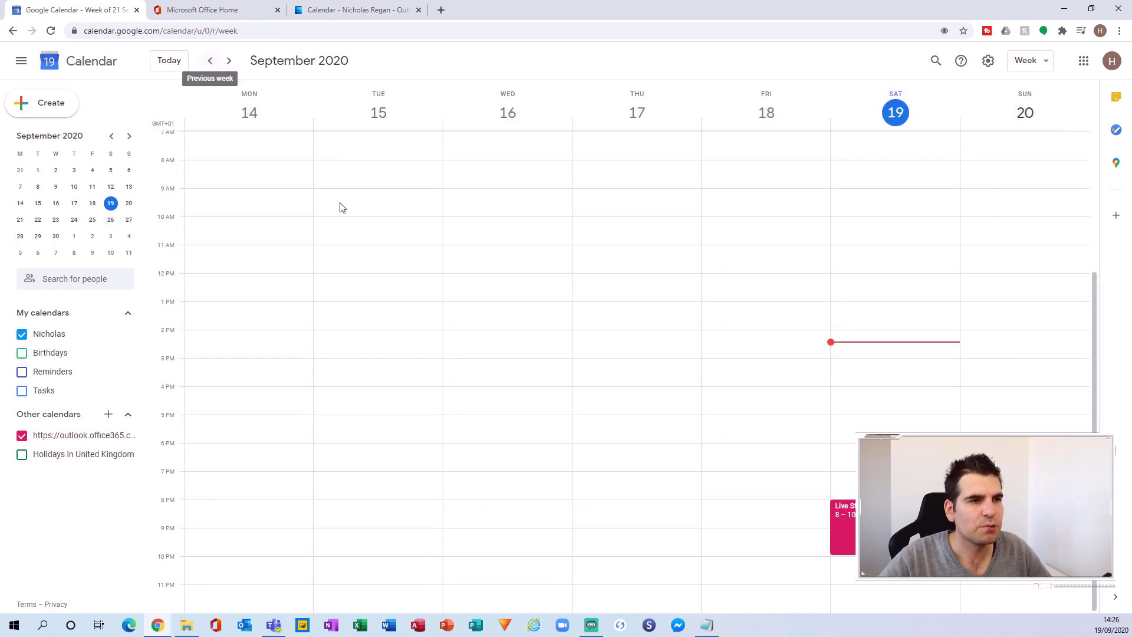